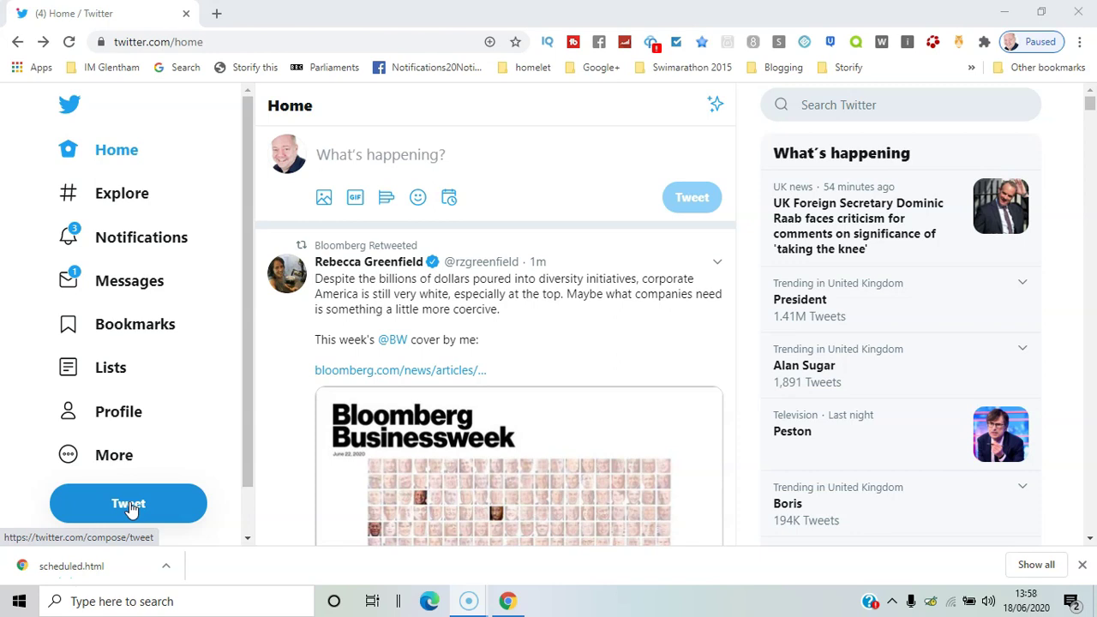
# - Write a new tweet reading "future tweet"
pyautogui.click(403, 151)
pyautogui.write('fut')
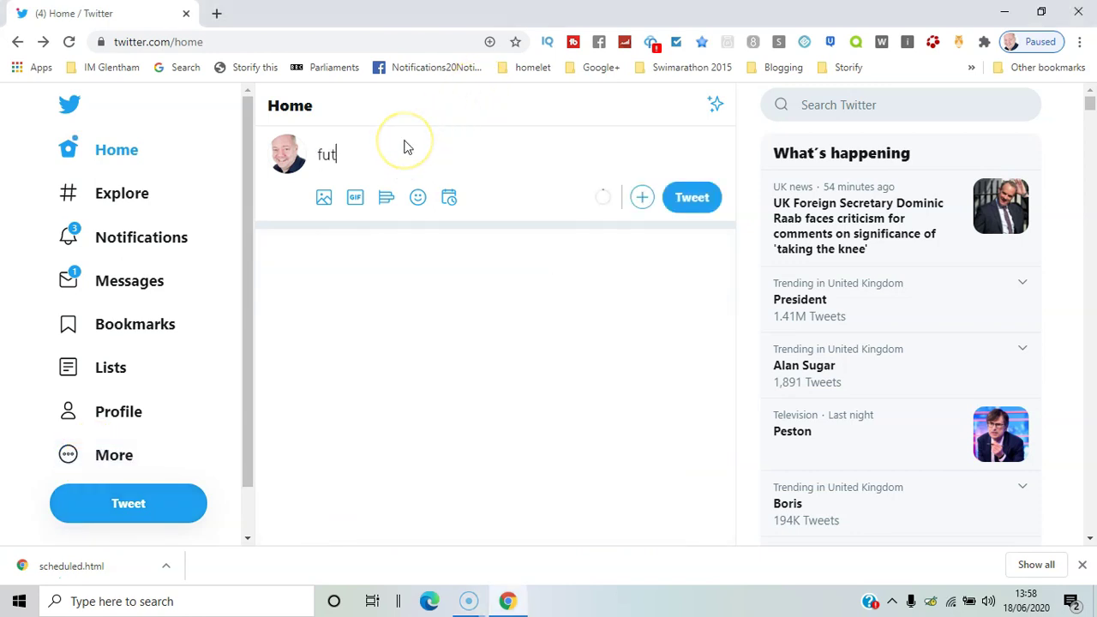
pyautogui.write('ur e')
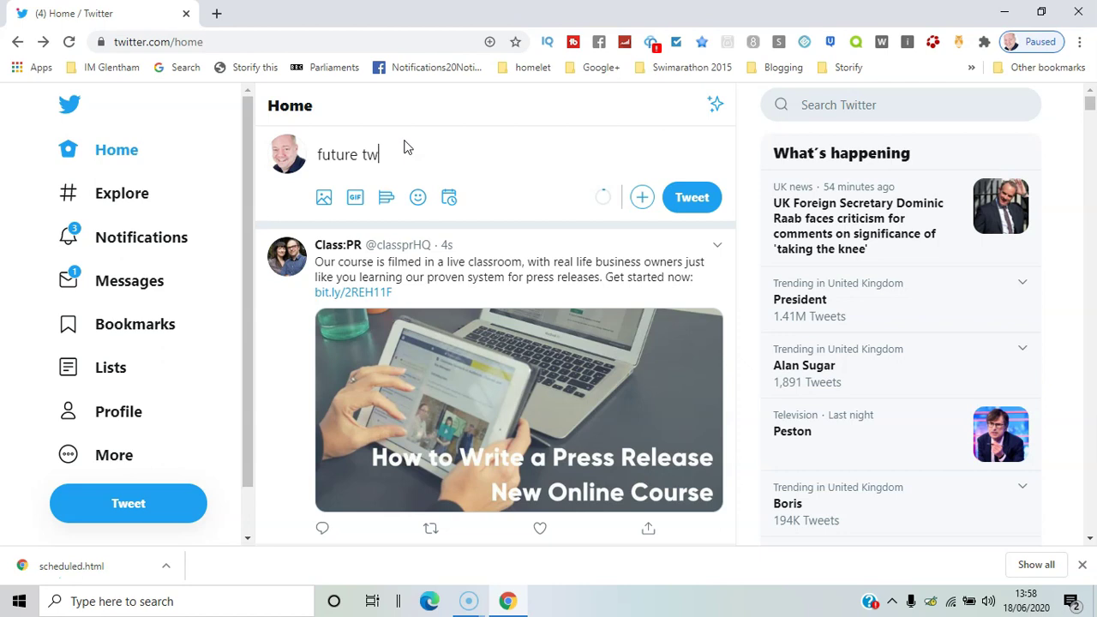
# - Schedule the tweet for June 19, 2020 at 13:58
pyautogui.click(448, 197)
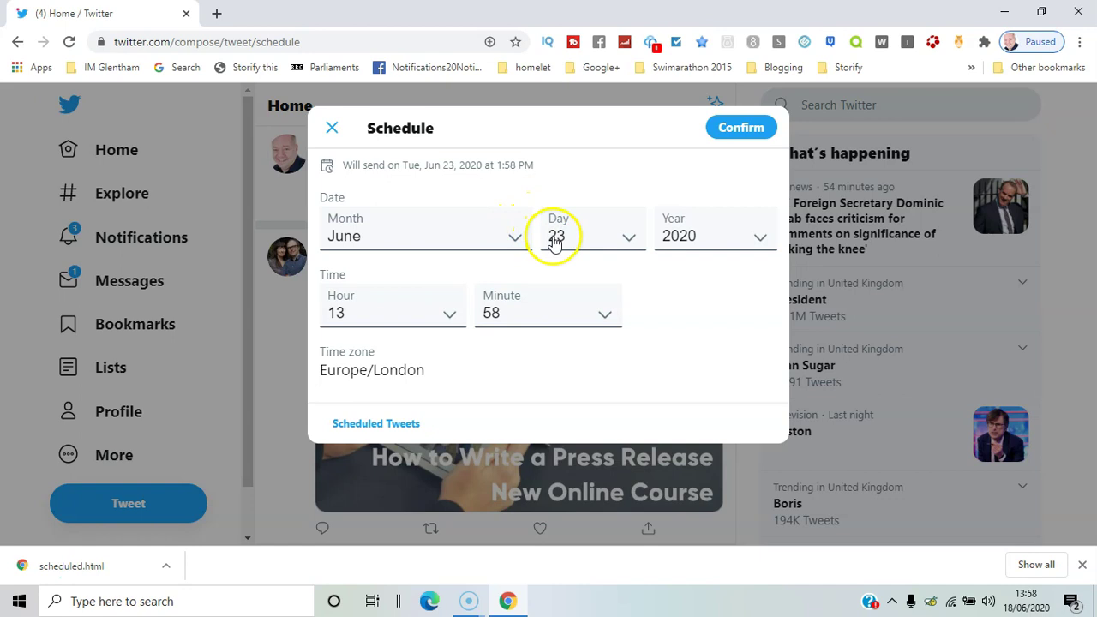
pyautogui.click(630, 239)
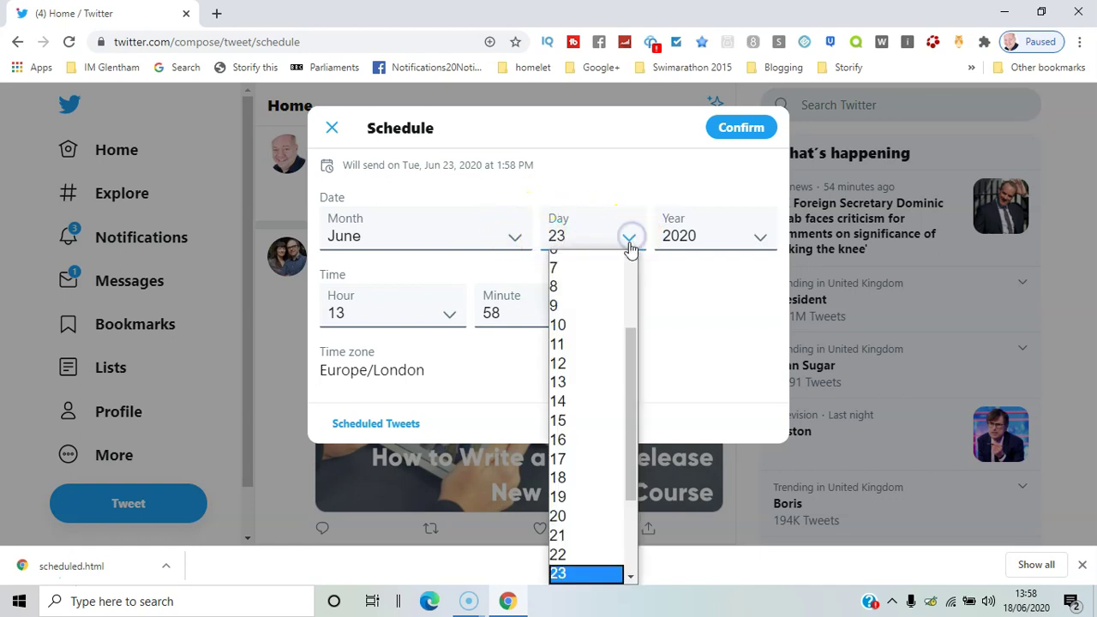
pyautogui.click(599, 457)
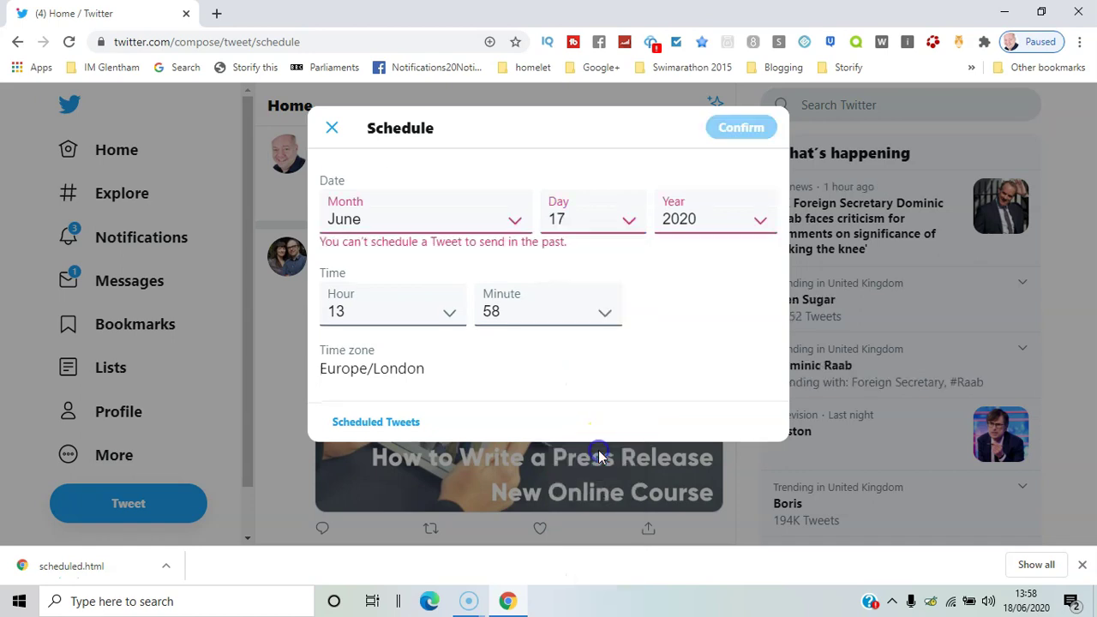
pyautogui.click(617, 225)
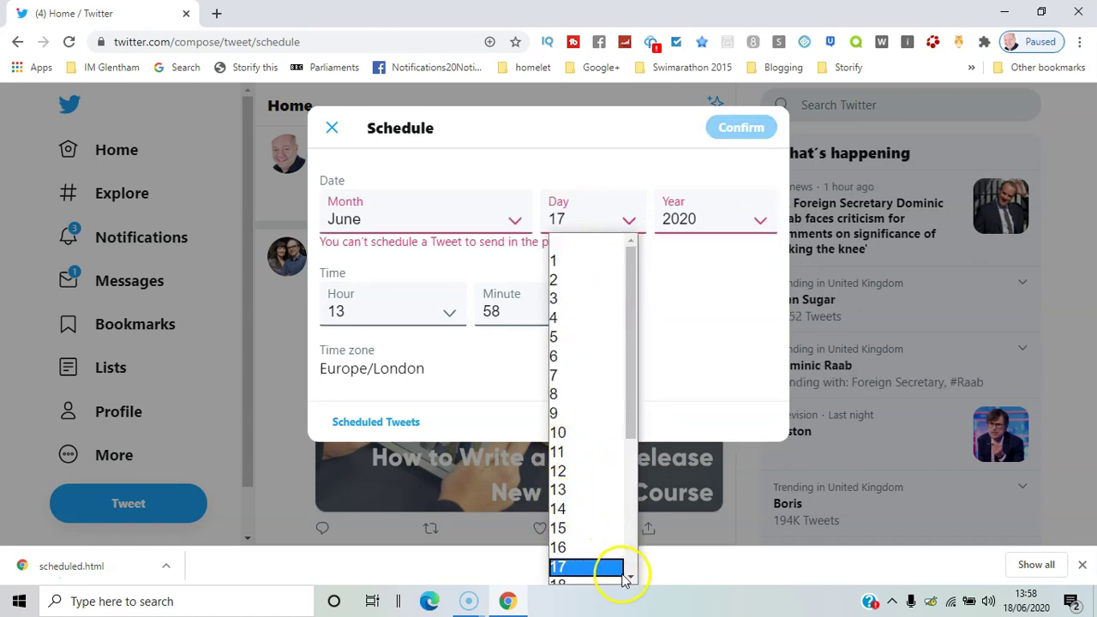
pyautogui.scroll(-3, 626, 576)
pyautogui.click(588, 534)
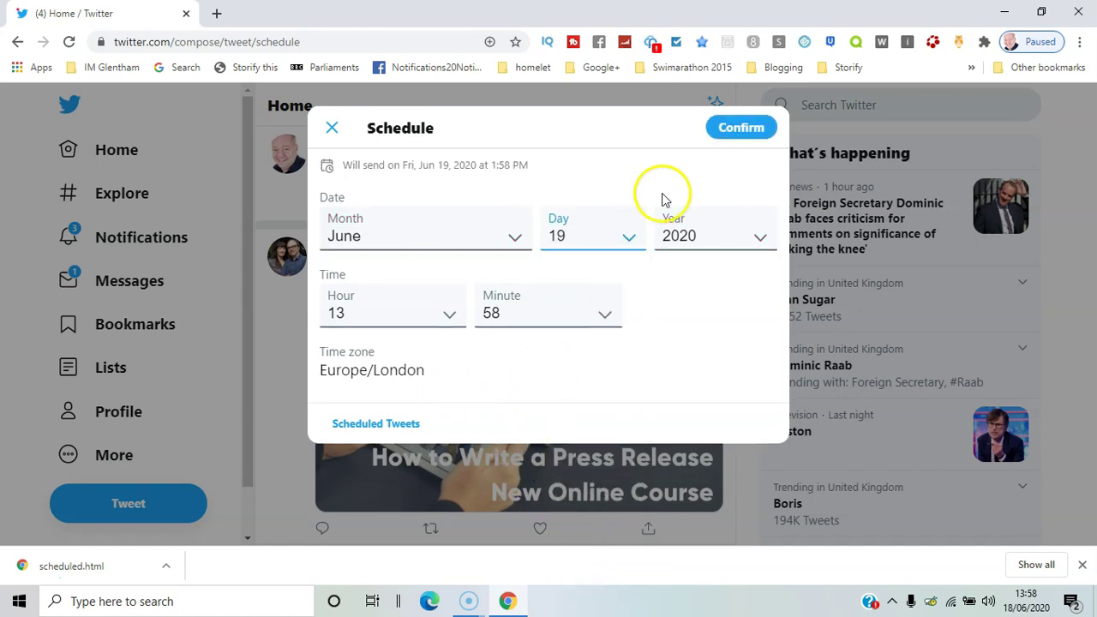
pyautogui.click(745, 126)
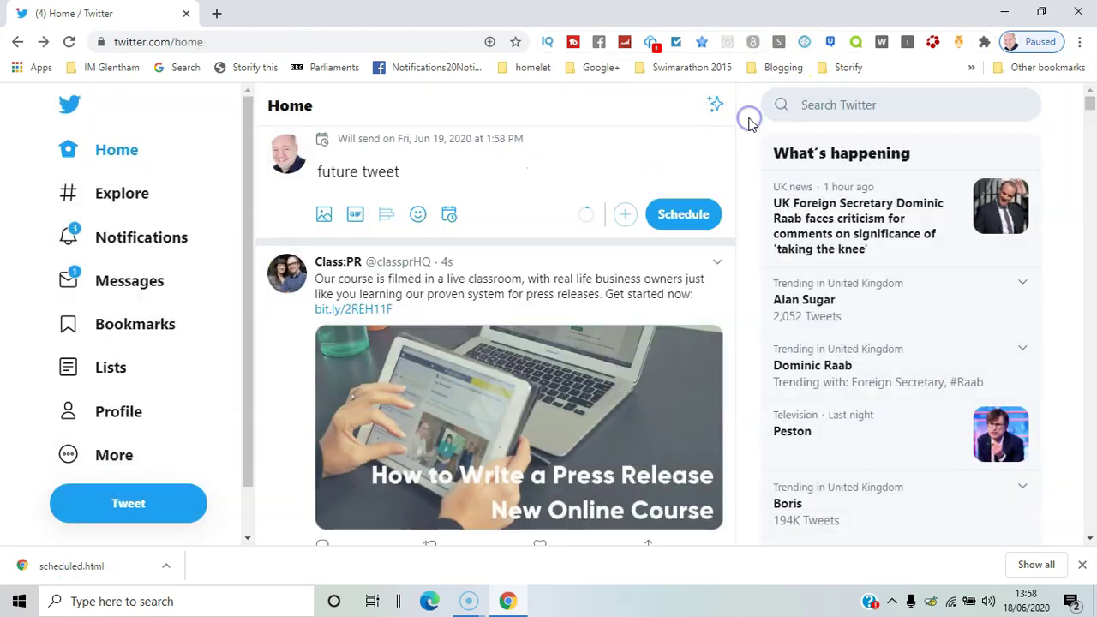
pyautogui.click(673, 218)
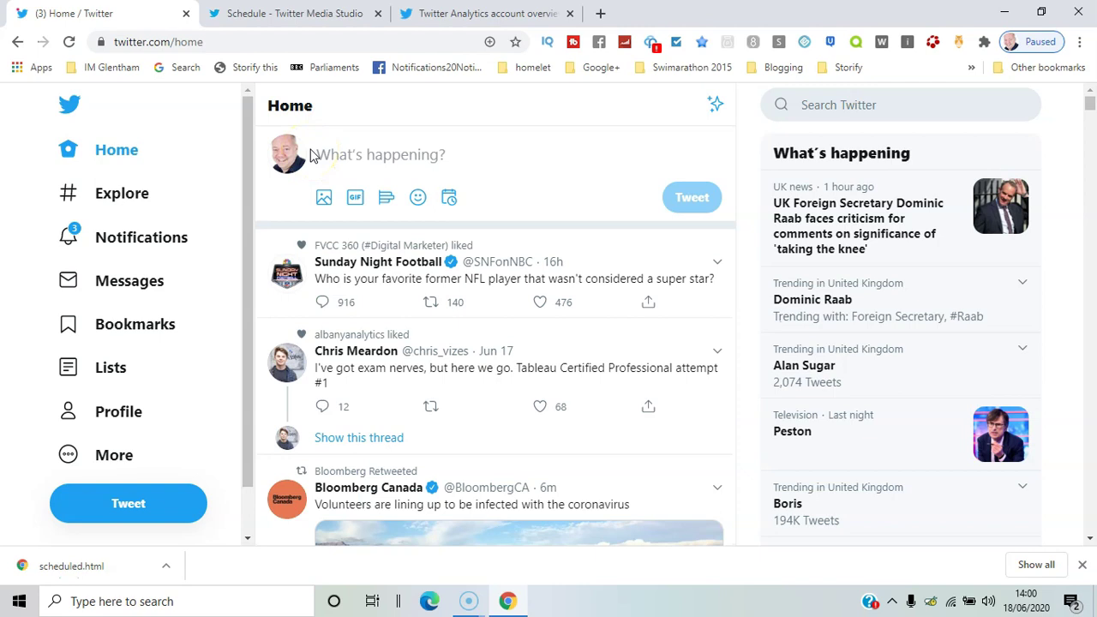
# - Open Twitter Media Studio in a new browser tab and view its scheduled tweets
pyautogui.click(126, 457)
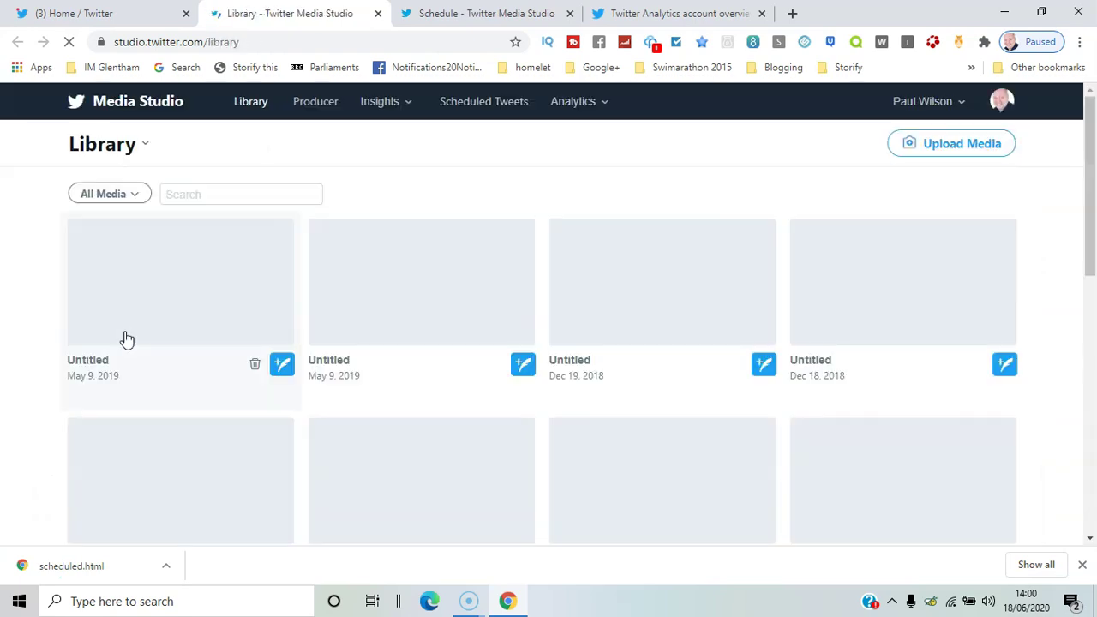
pyautogui.click(127, 330)
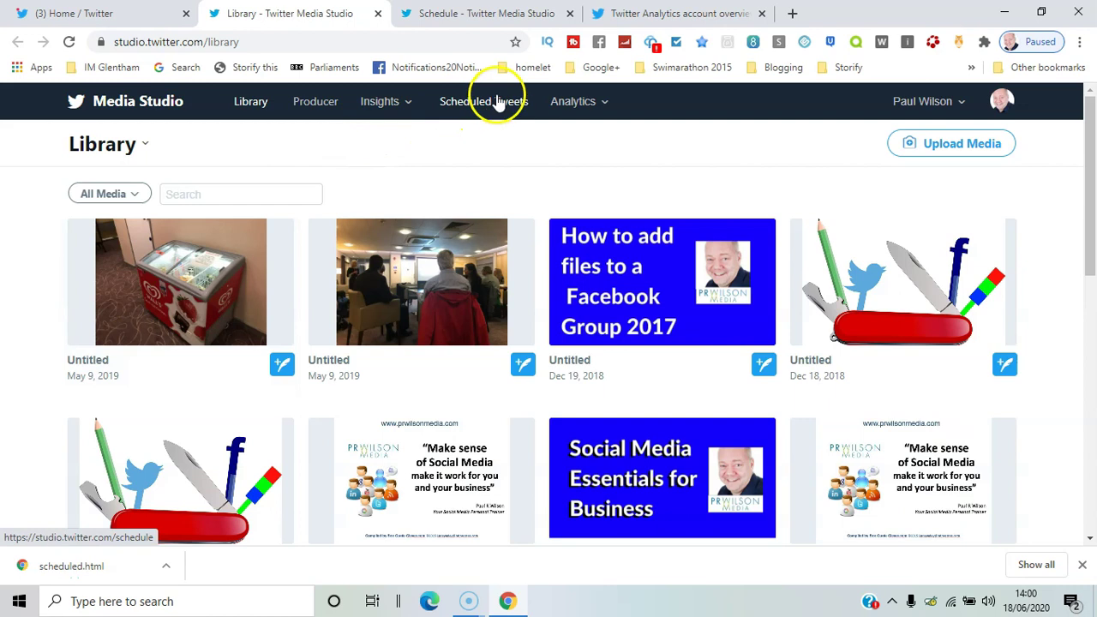
pyautogui.click(495, 102)
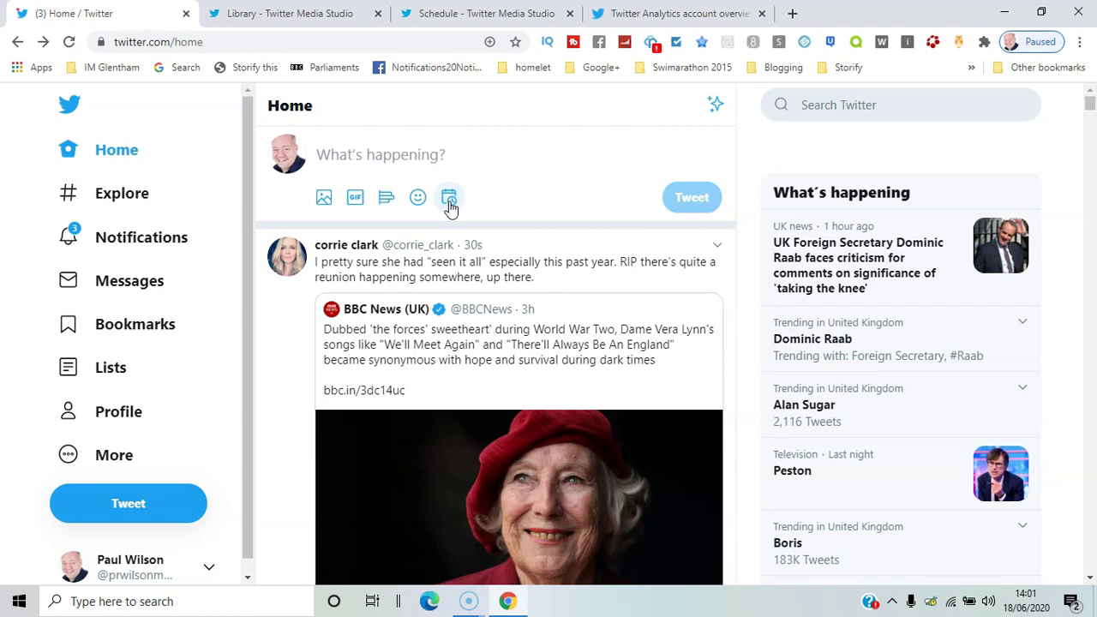
# - Switch back to the Twitter home page and look through the scheduled tweets among the unsent tweets
pyautogui.click(450, 200)
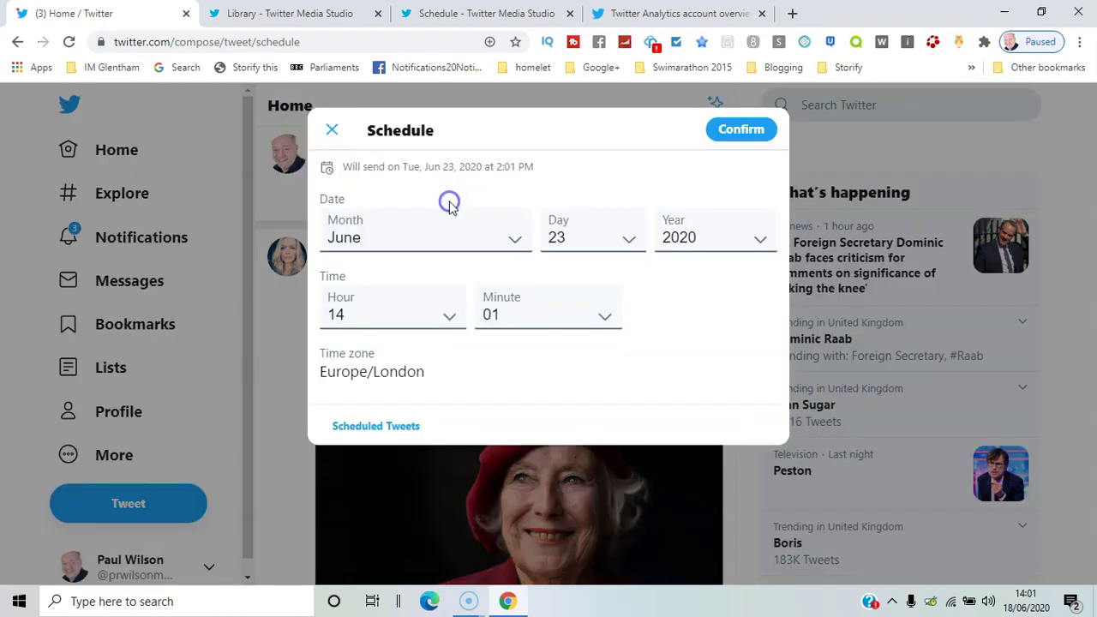
pyautogui.click(390, 428)
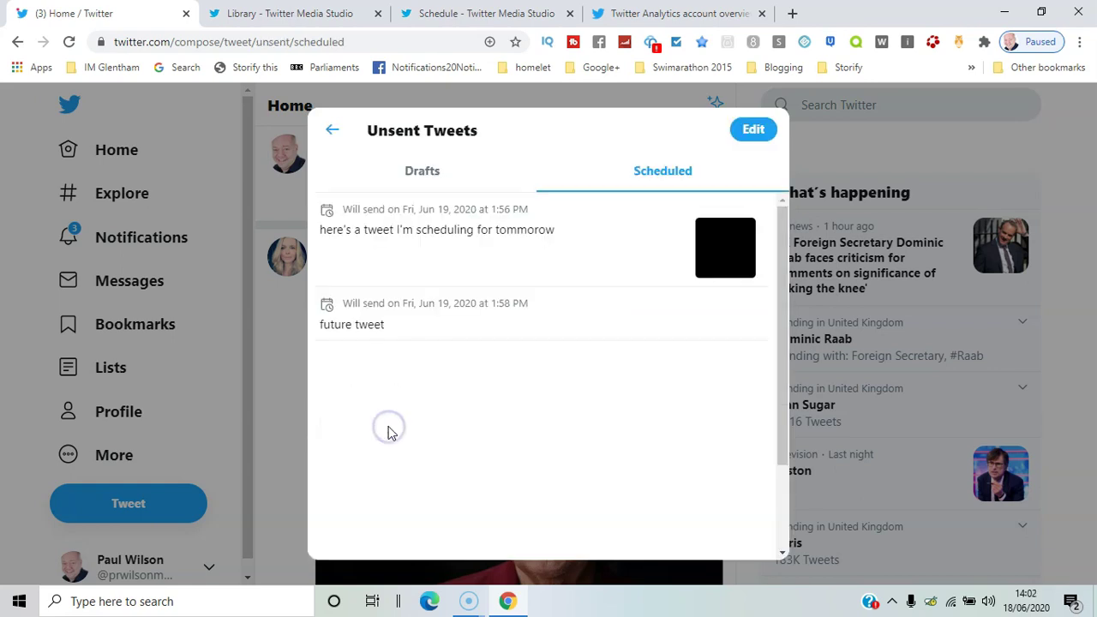
pyautogui.click(448, 236)
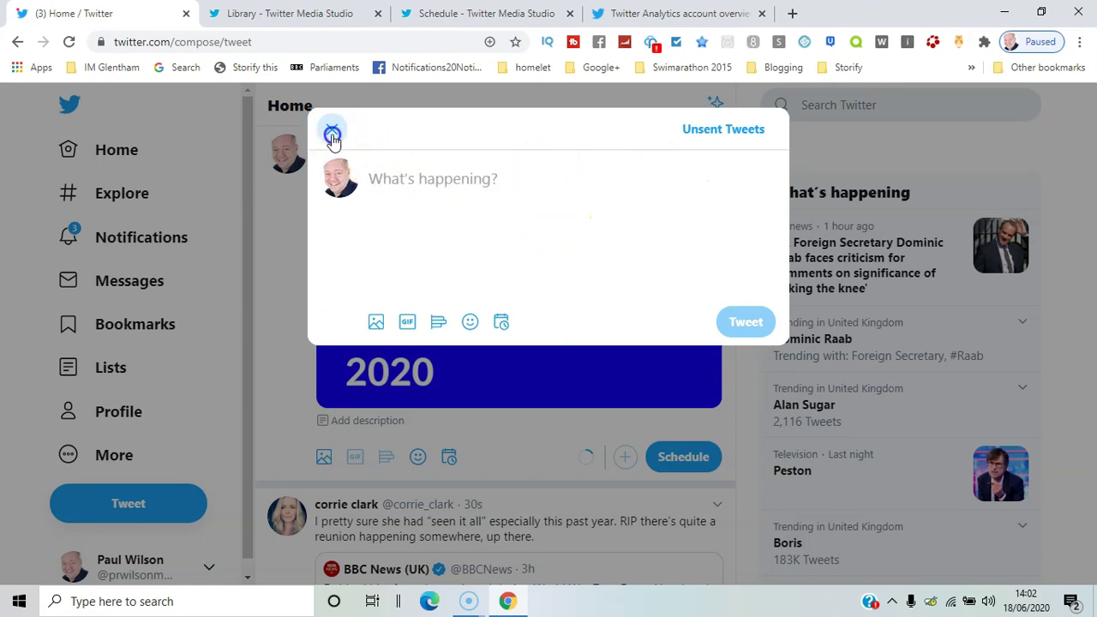
pyautogui.click(691, 132)
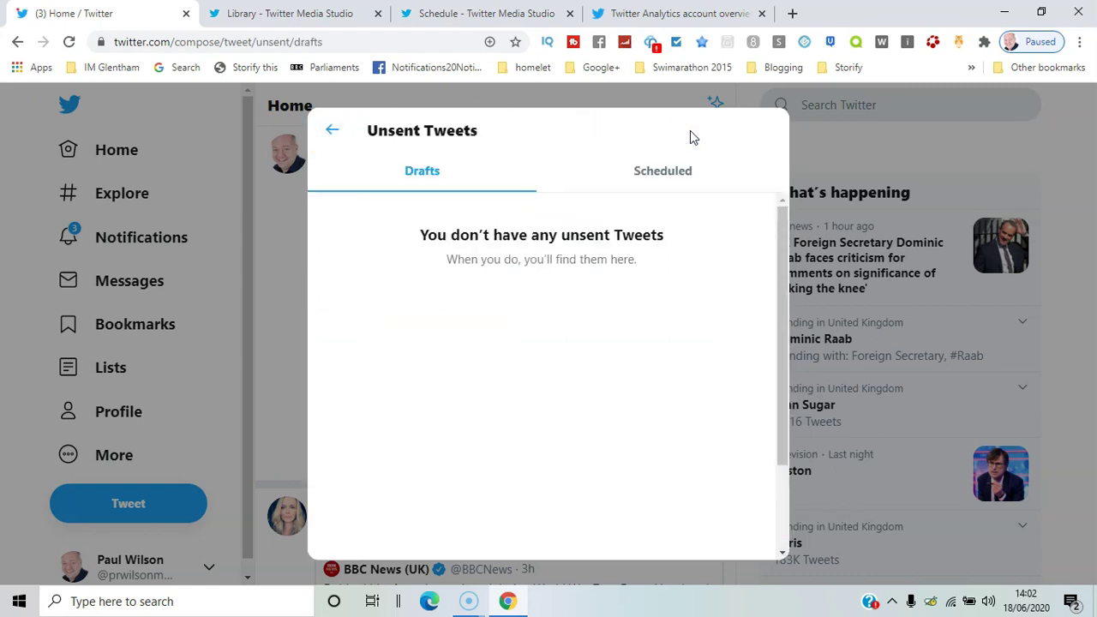
pyautogui.click(657, 179)
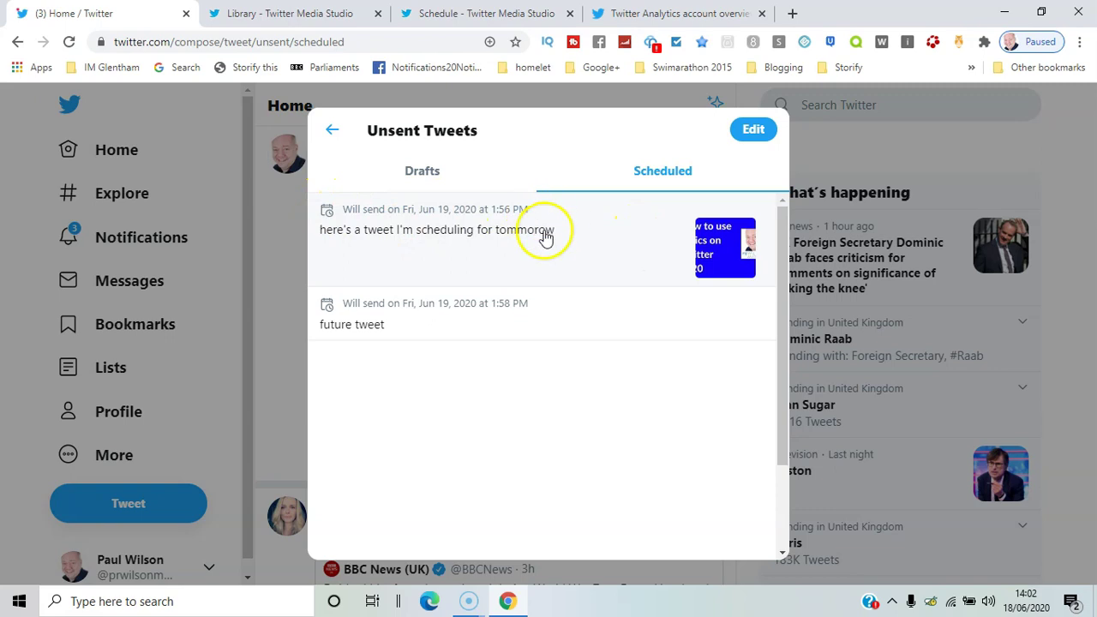
# - Shorten the scheduled tweet with the image to "here's a tweet I'm scheduling" and schedule it again
pyautogui.click(754, 253)
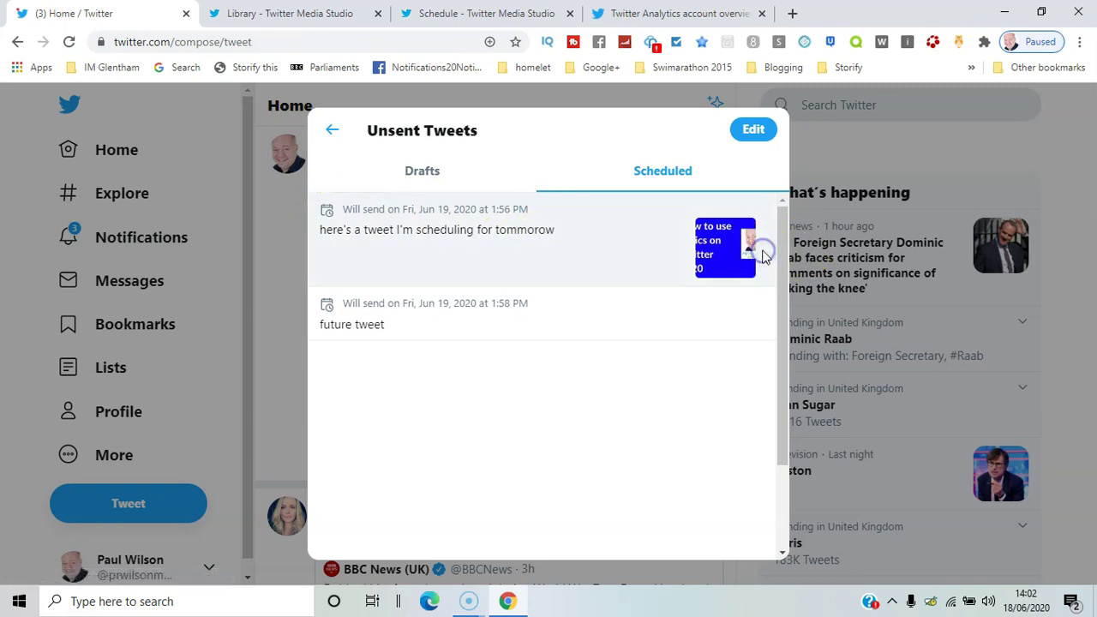
pyautogui.click(690, 205)
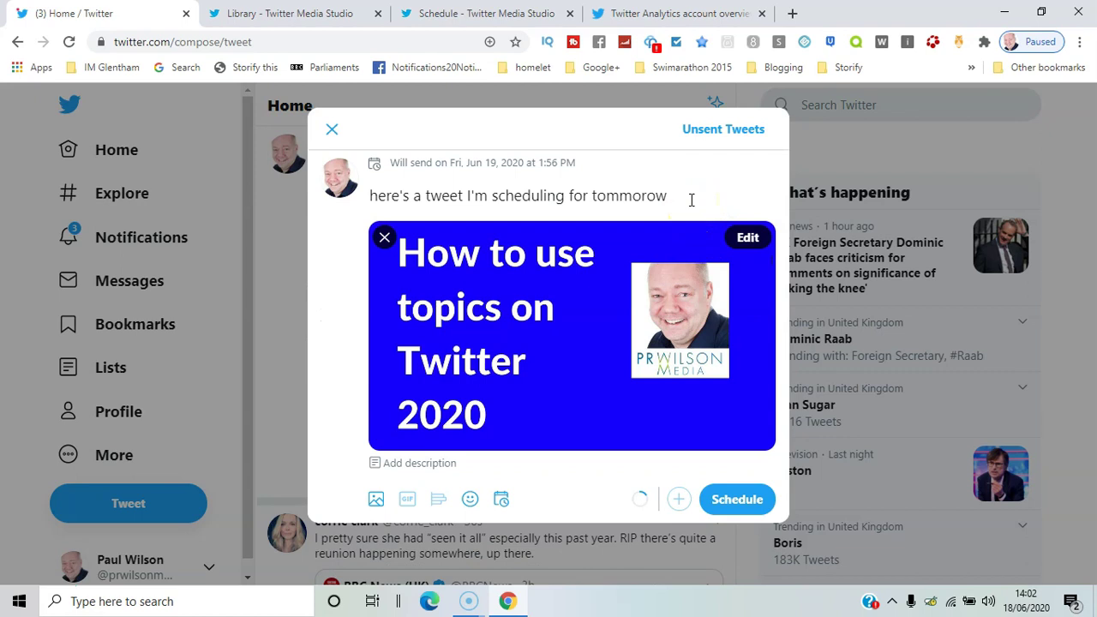
pyautogui.press('BackSpace')
pyautogui.press('BackSpace')
pyautogui.press('BackSpace')
pyautogui.press('BackSpace')
pyautogui.press('BackSpace')
pyautogui.press('BackSpace')
pyautogui.press('BackSpace')
pyautogui.press('BackSpace')
pyautogui.press('BackSpace')
pyautogui.press('BackSpace')
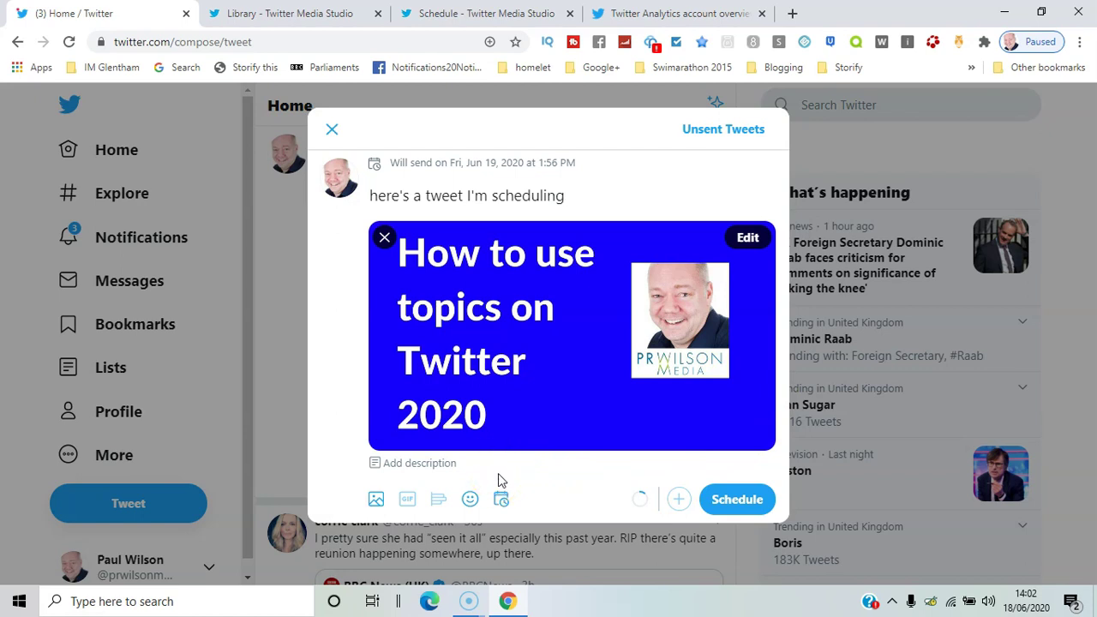
pyautogui.click(734, 499)
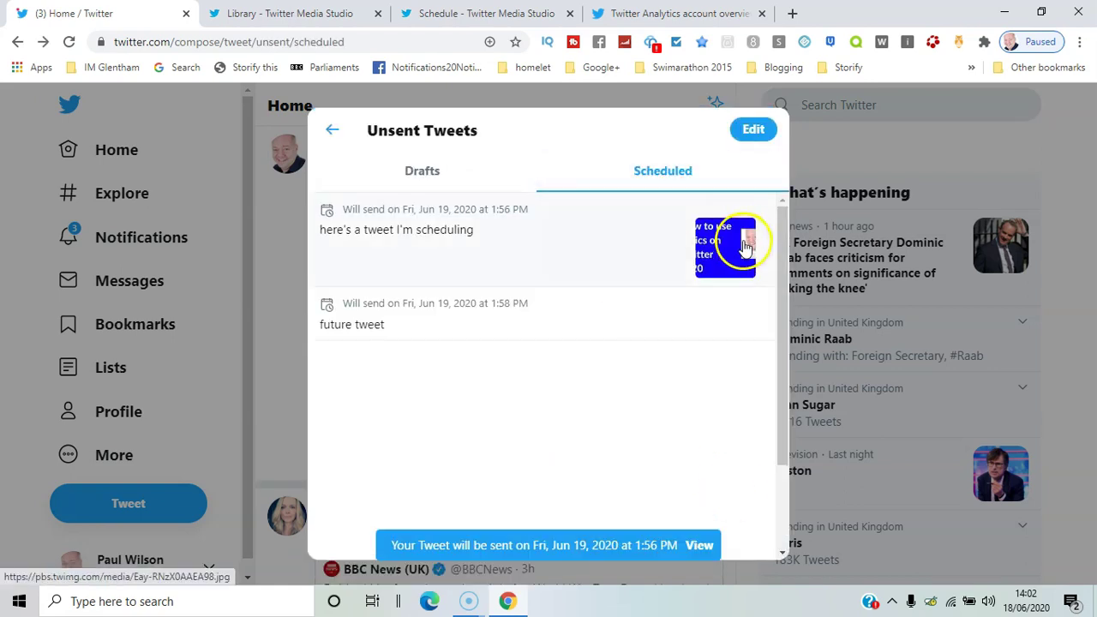
# - Clear the send date from the tweet "here's a tweet I'm scheduling" and save it as an unsent draft
pyautogui.click(649, 255)
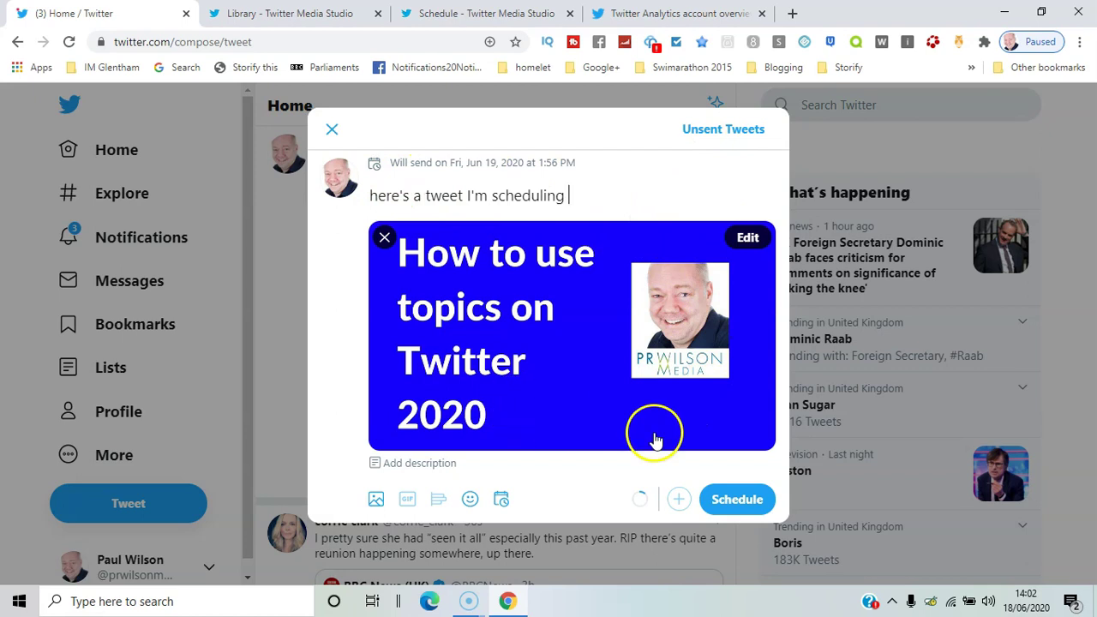
pyautogui.click(527, 163)
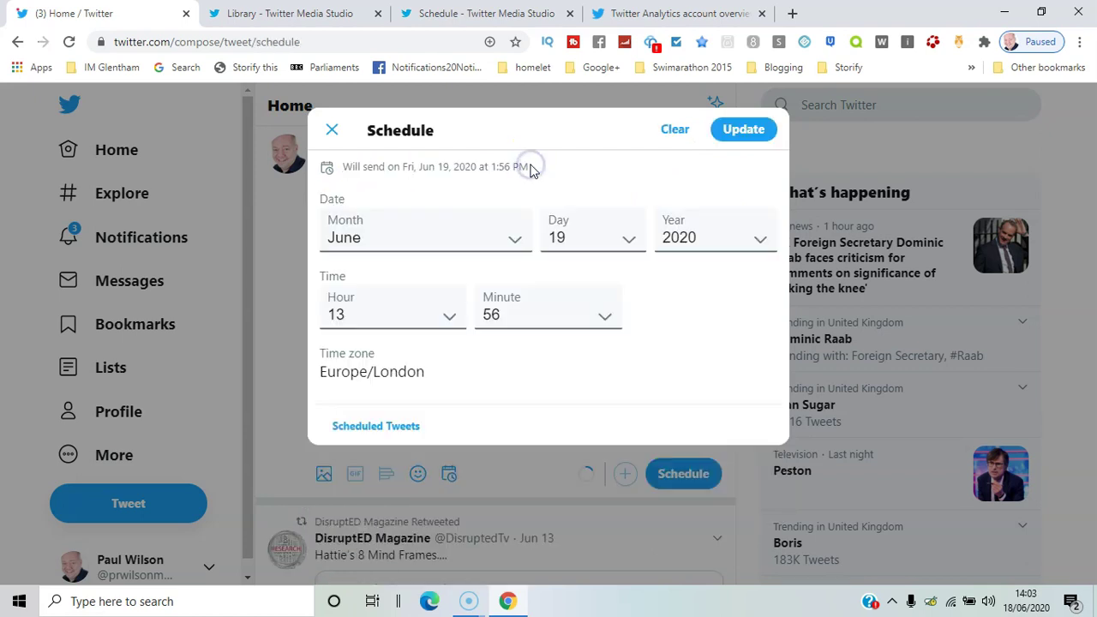
pyautogui.click(676, 130)
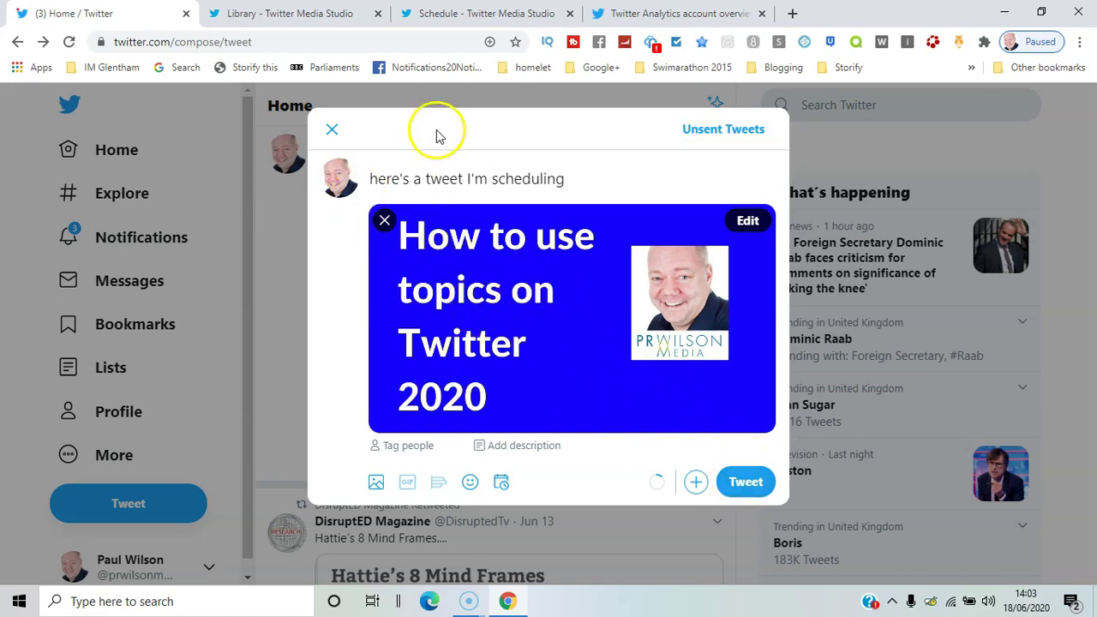
pyautogui.click(331, 129)
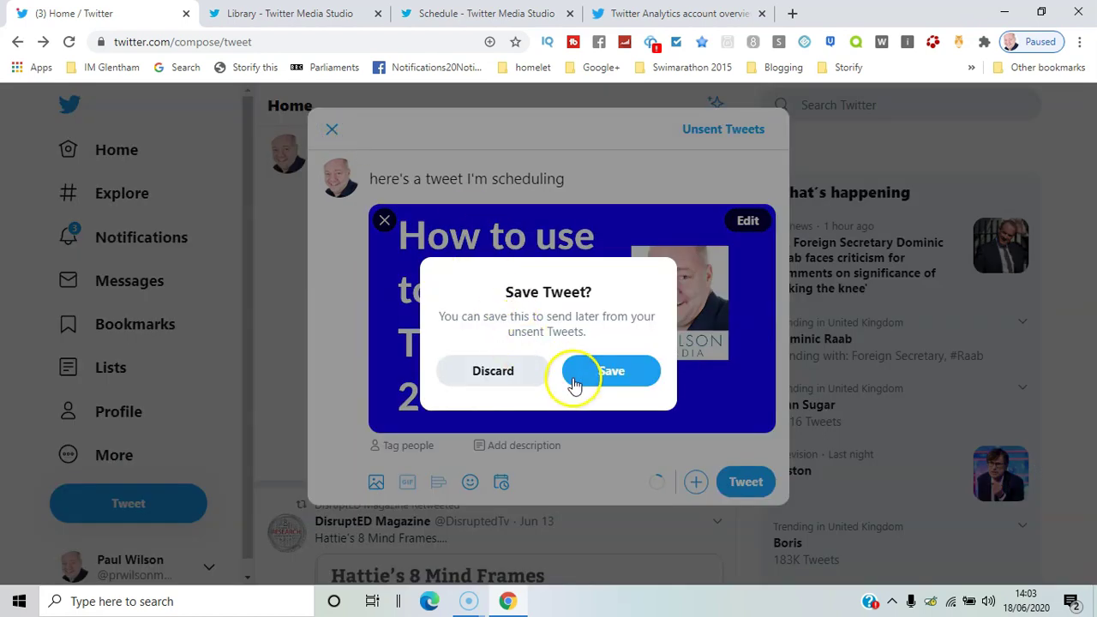
pyautogui.click(605, 374)
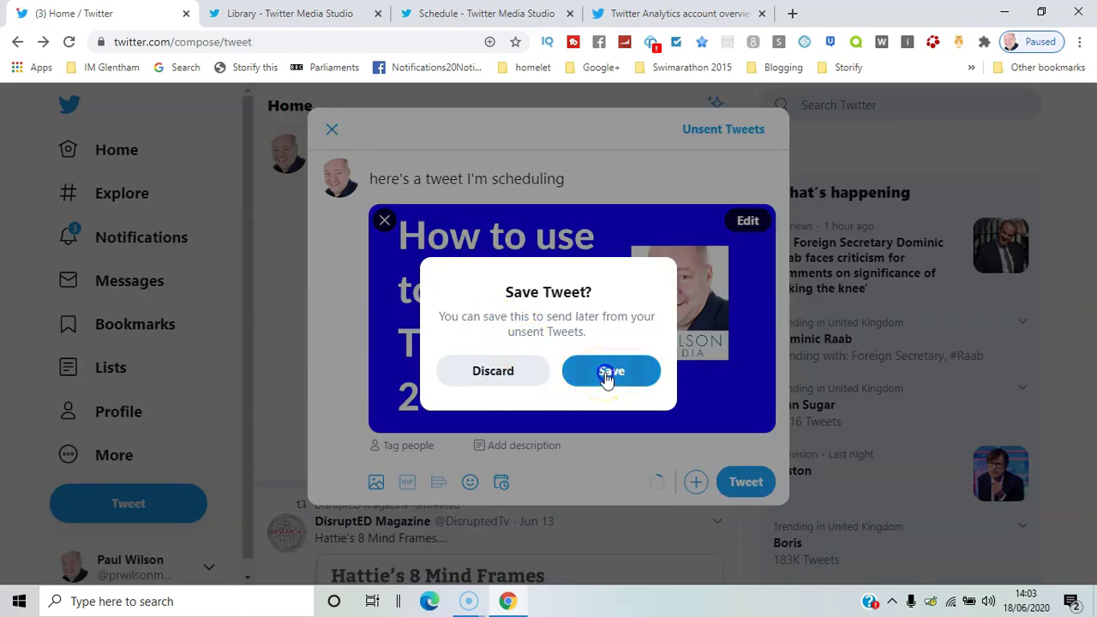